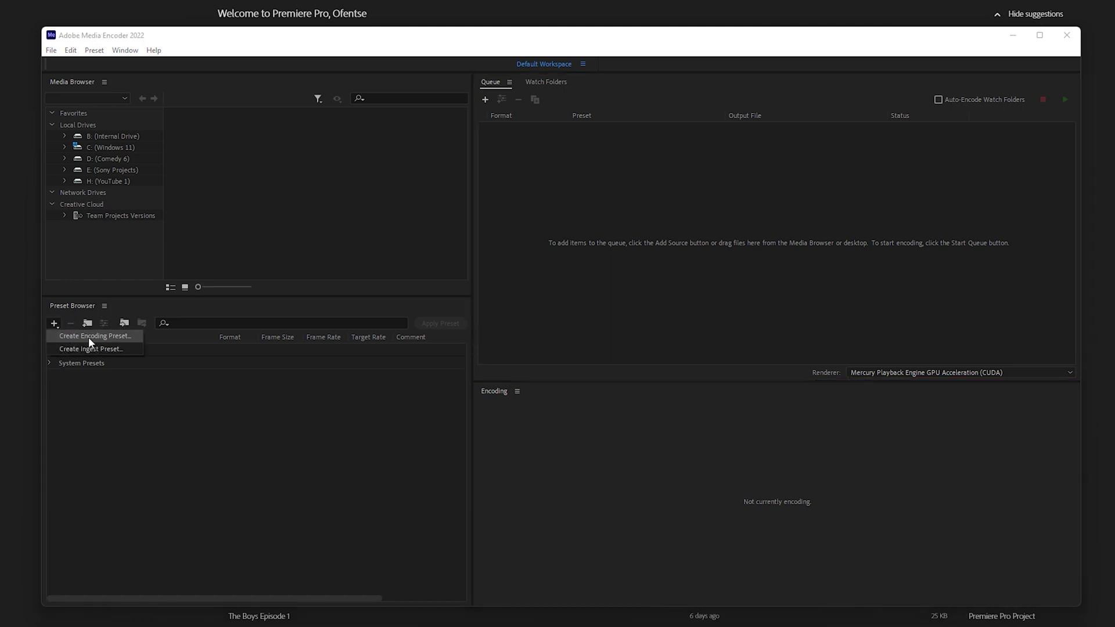
Create an H.264 encoding preset named 'Proxy Preset' and review its video settings (VBR 1 pass, 10 Mbps).
click(88, 336)
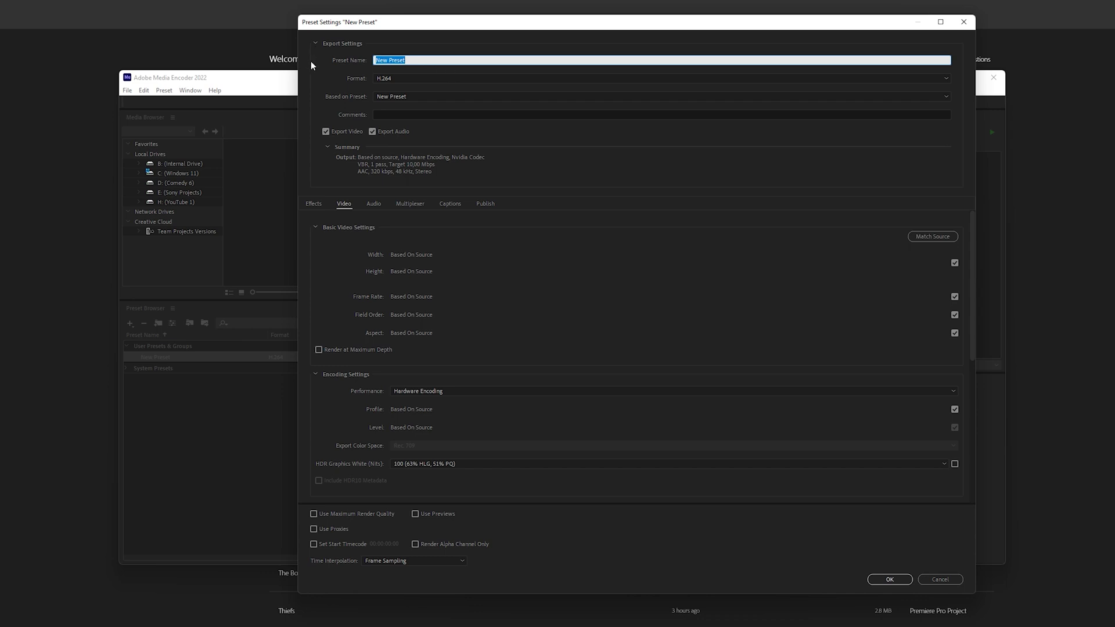
text(Proxy Preset)
click(407, 79)
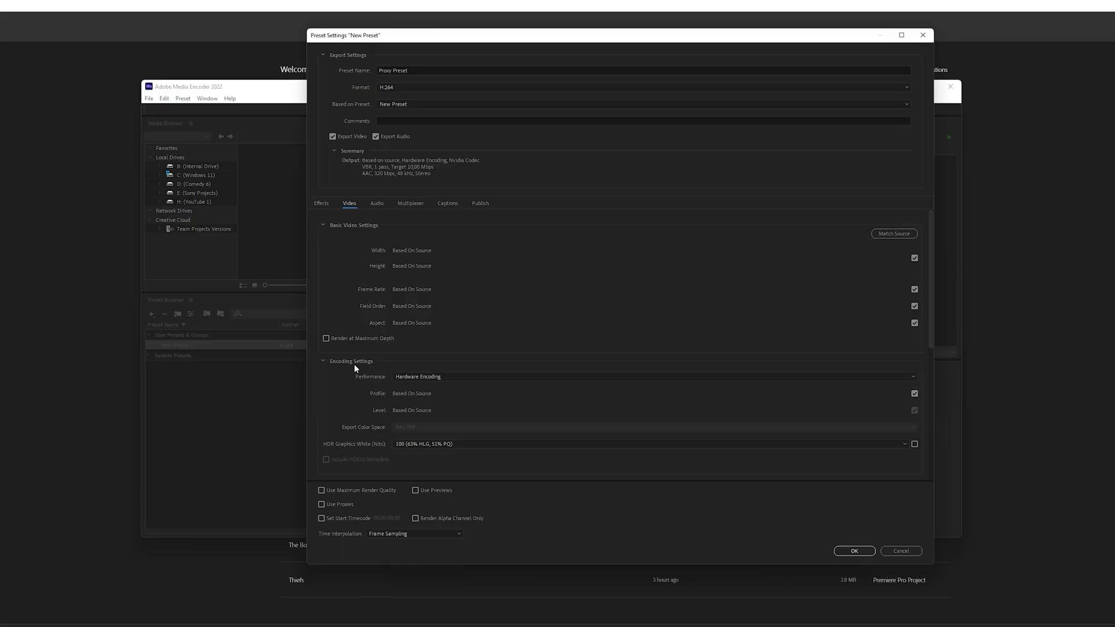
scroll(447, 378, down, 3)
scroll(457, 312, down, 2)
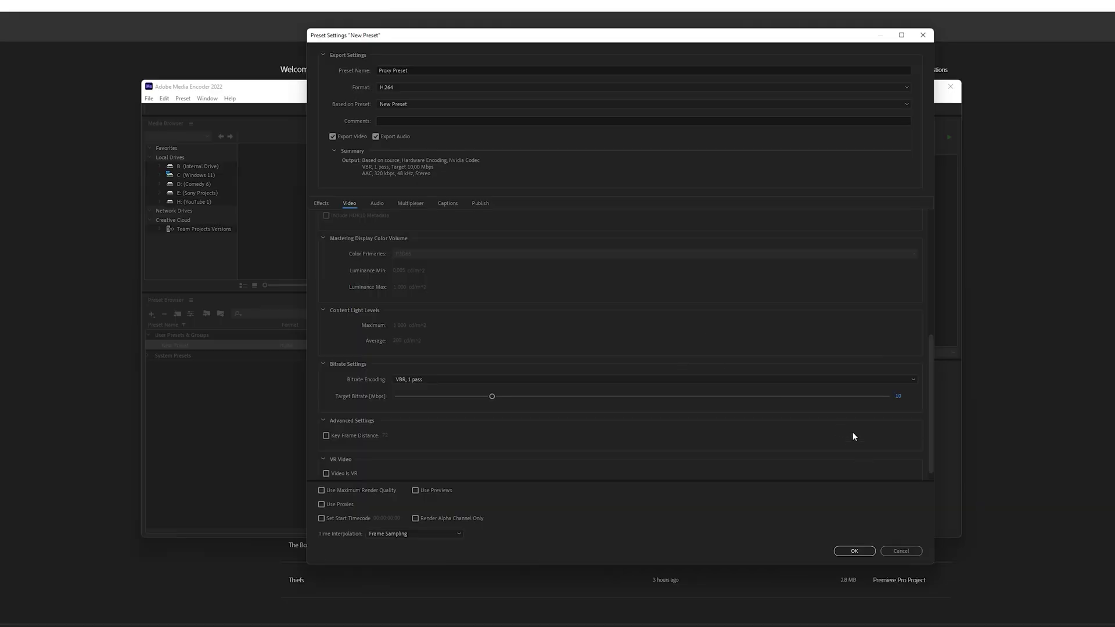
Save Proxy Preset, then add the Footage folder as a watch folder with Auto-Encode turned on.
click(859, 552)
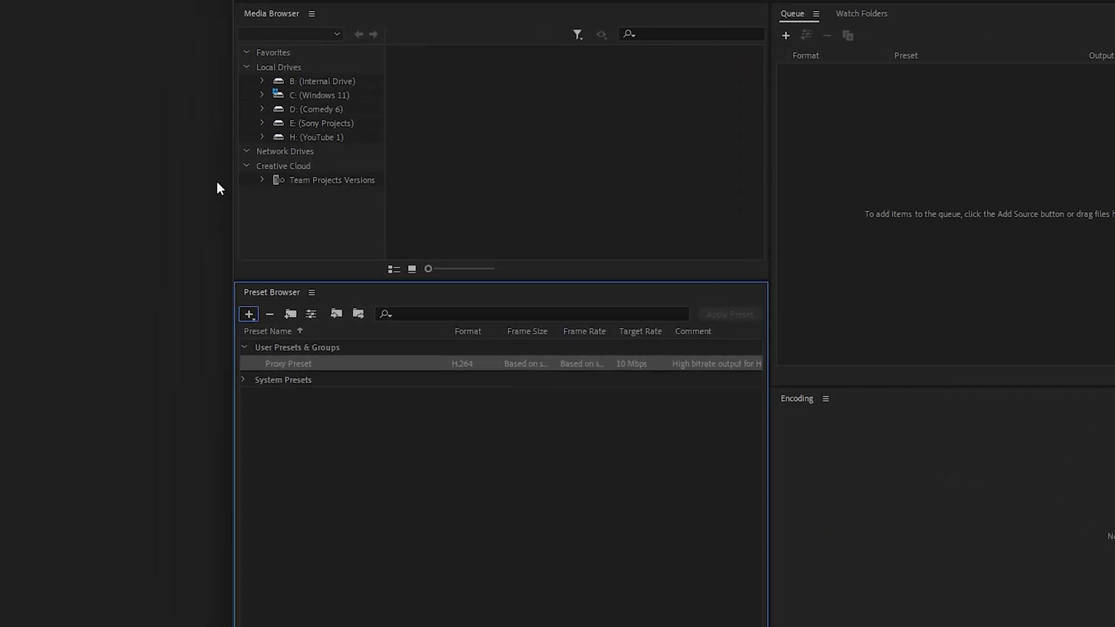
click(861, 14)
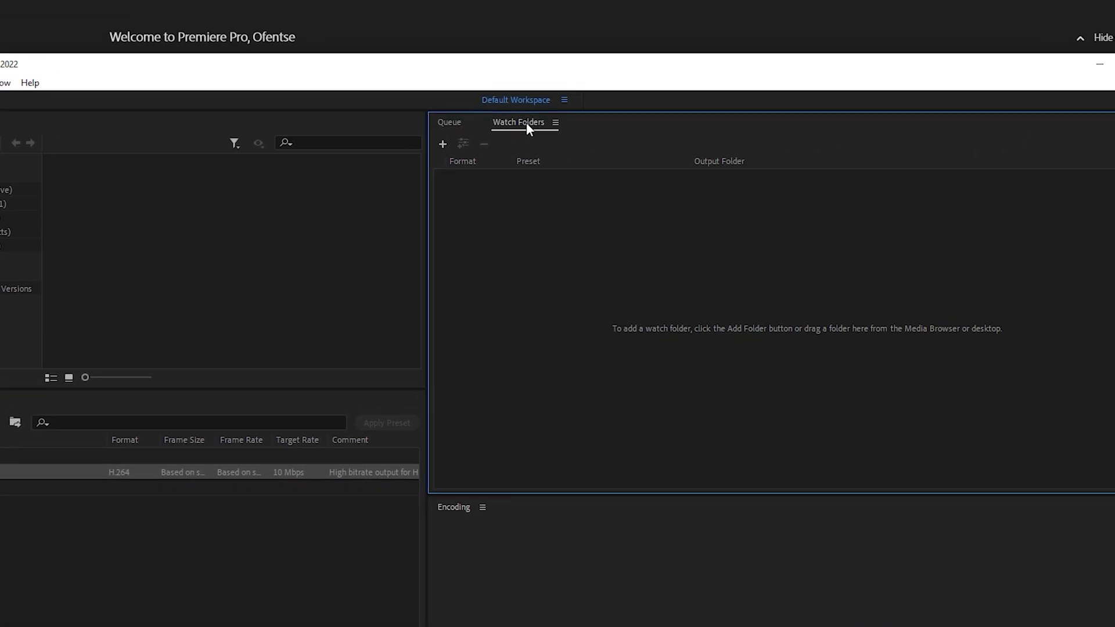
click(442, 144)
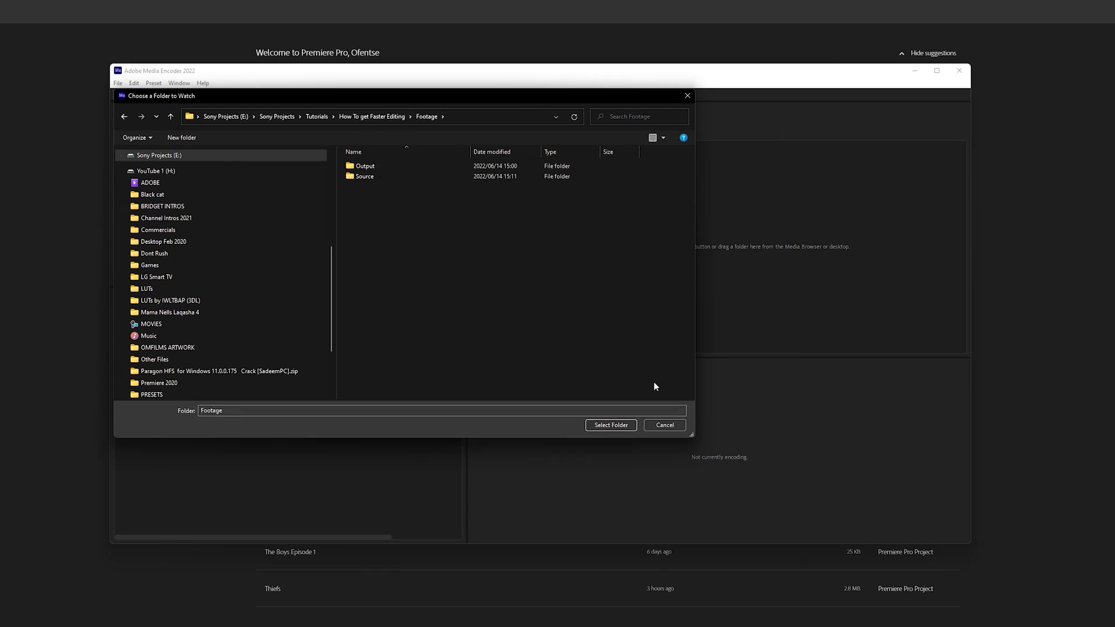
click(605, 427)
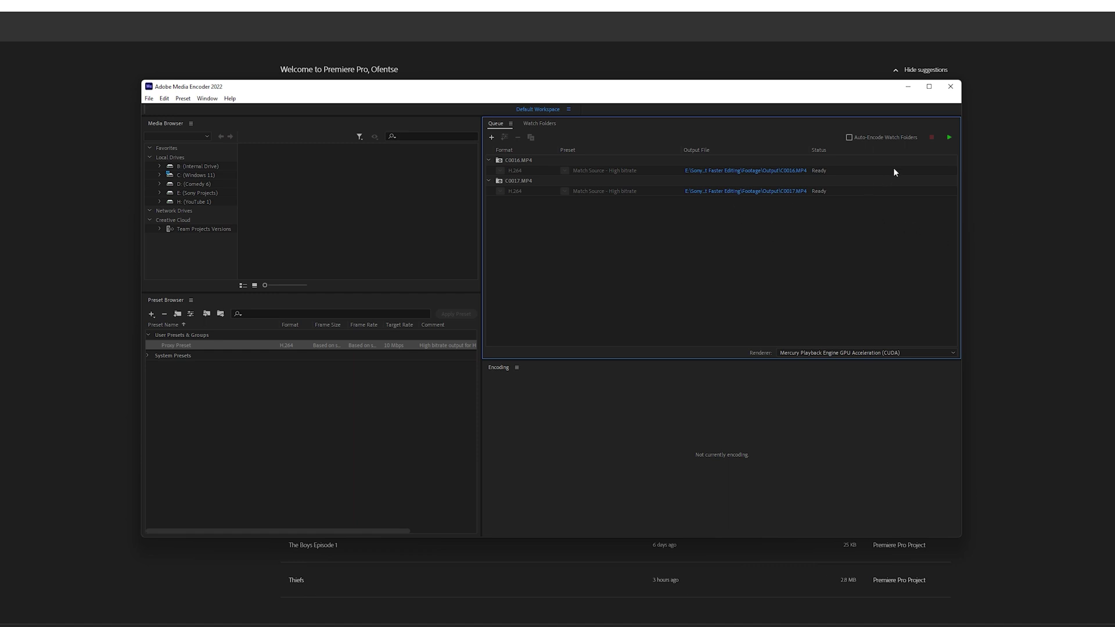
click(849, 137)
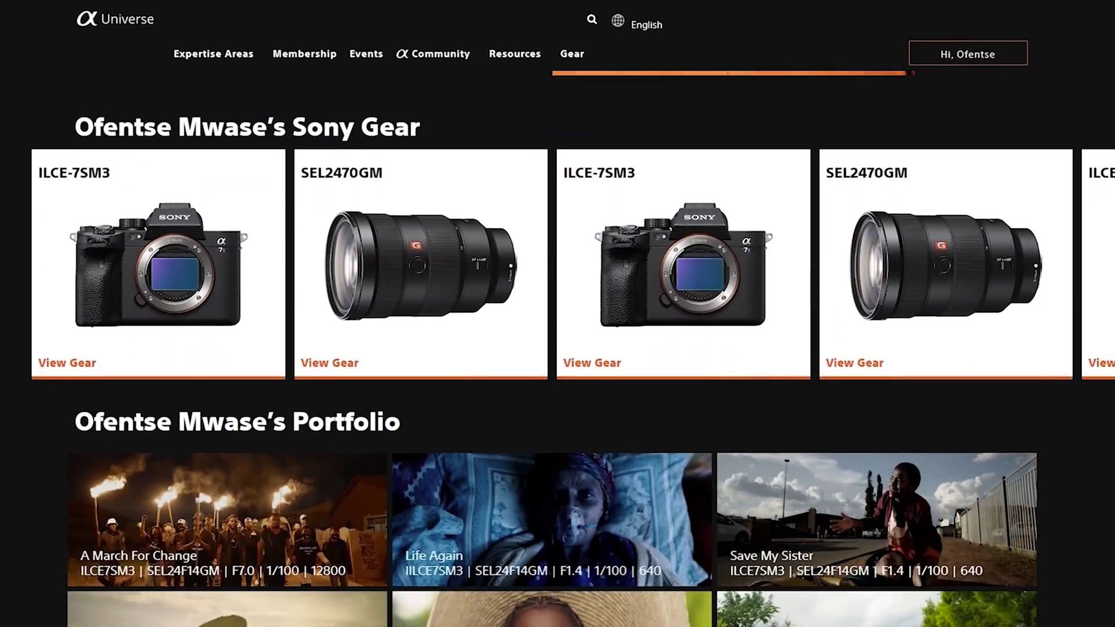
Scroll down the Alpha Universe profile and play the My Favorite Filmmaking Lenses video.
scroll(557, 313, down, 5)
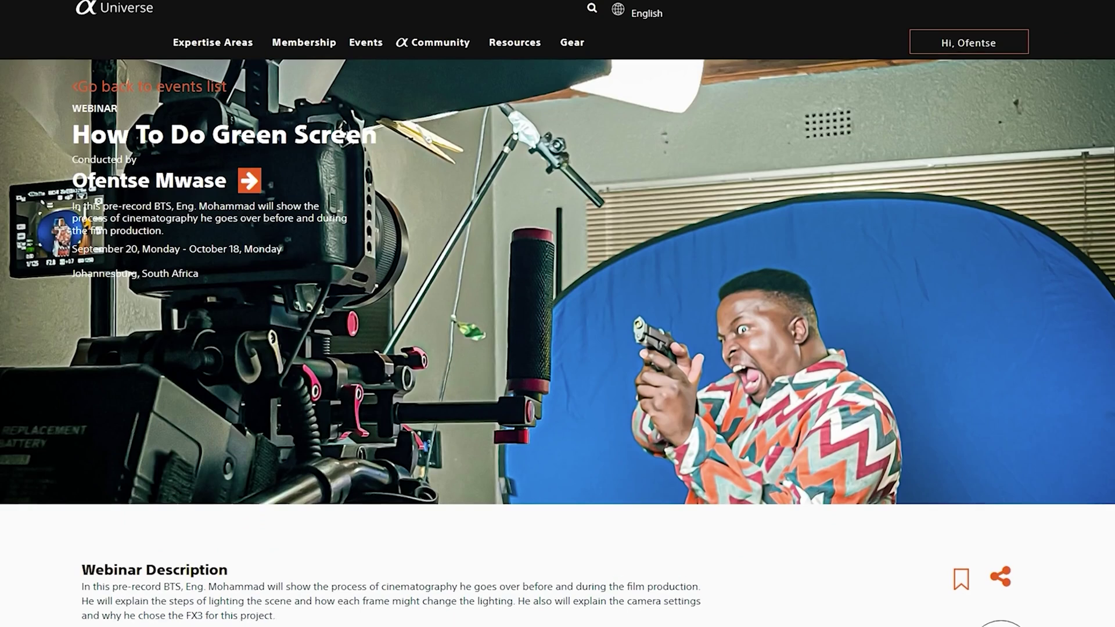
scroll(557, 314, down, 9)
scroll(558, 314, down, 5)
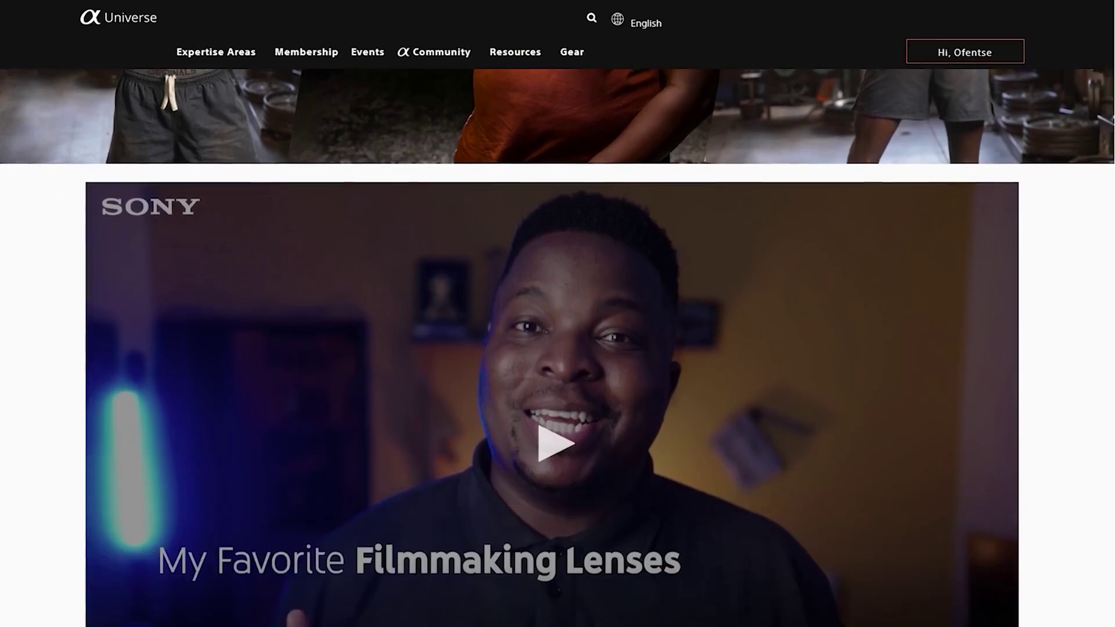
click(553, 405)
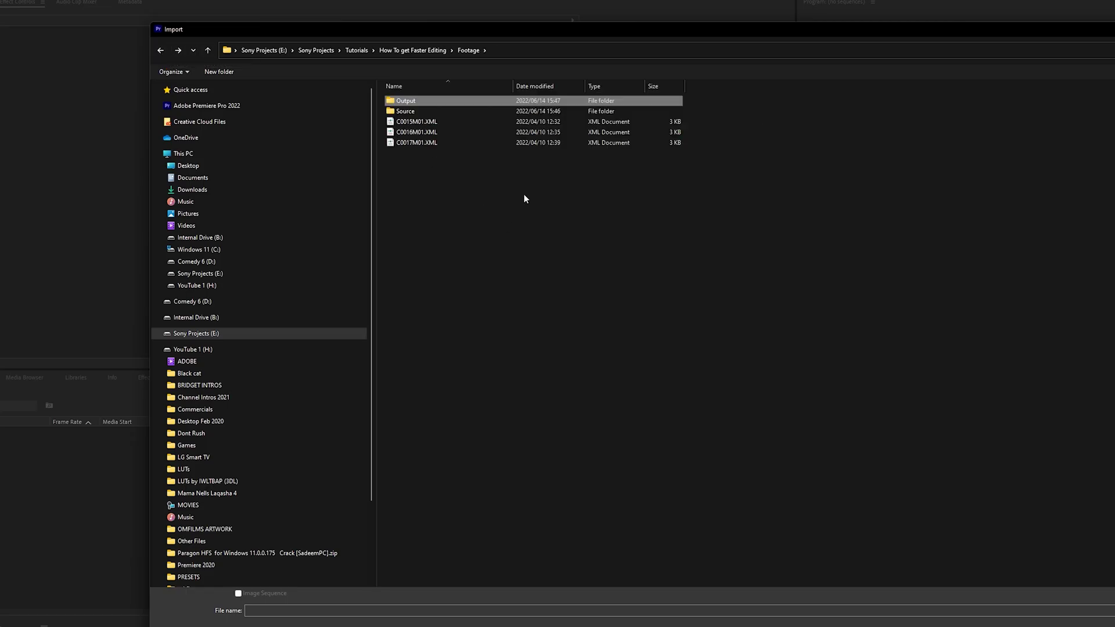
Import the MP4 clips C0015–C0018 from the Source folder and select all four.
click(415, 112)
double_click(412, 110)
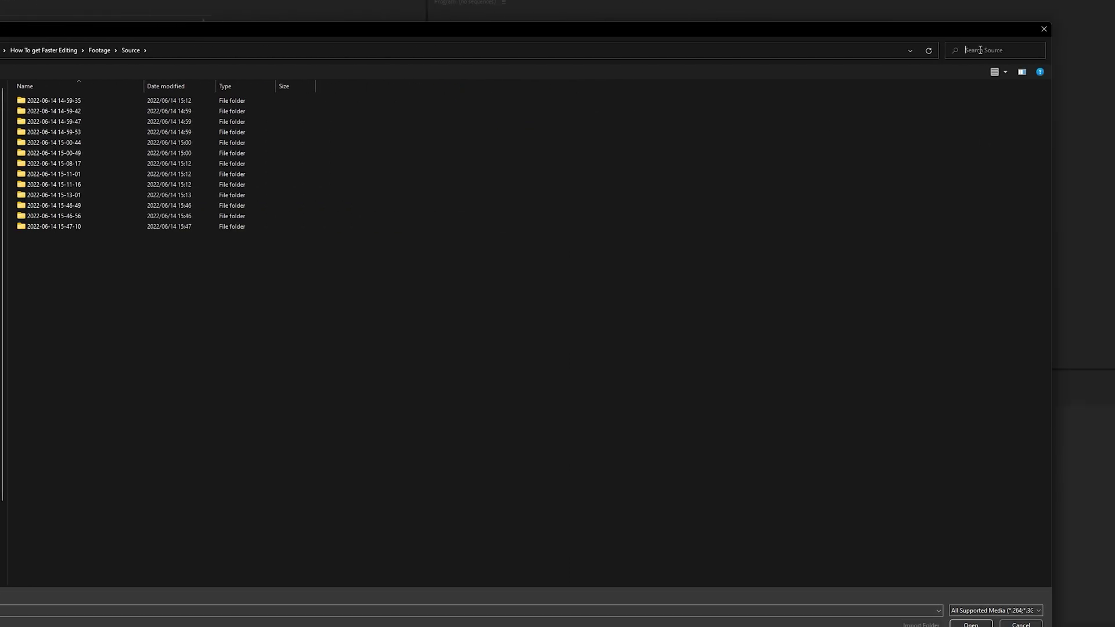
click(982, 67)
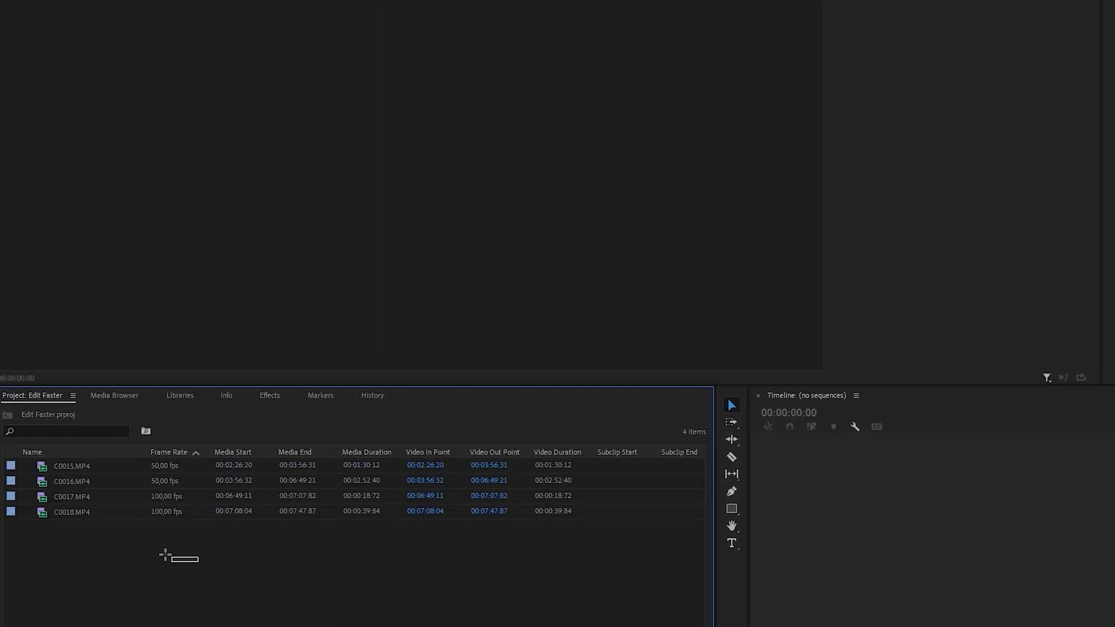
drag(165, 555, 65, 461)
Attach proxies from the Output folder to C0016–C0018, starting with C0016.MP4.
right_click(80, 474)
mouse_move(199, 317)
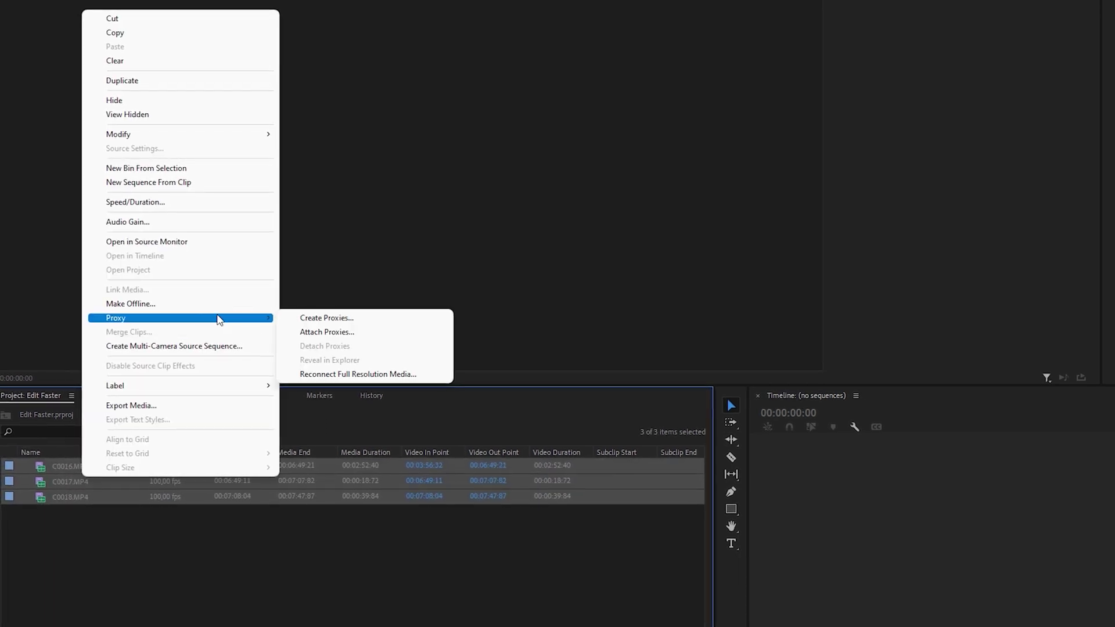
click(394, 331)
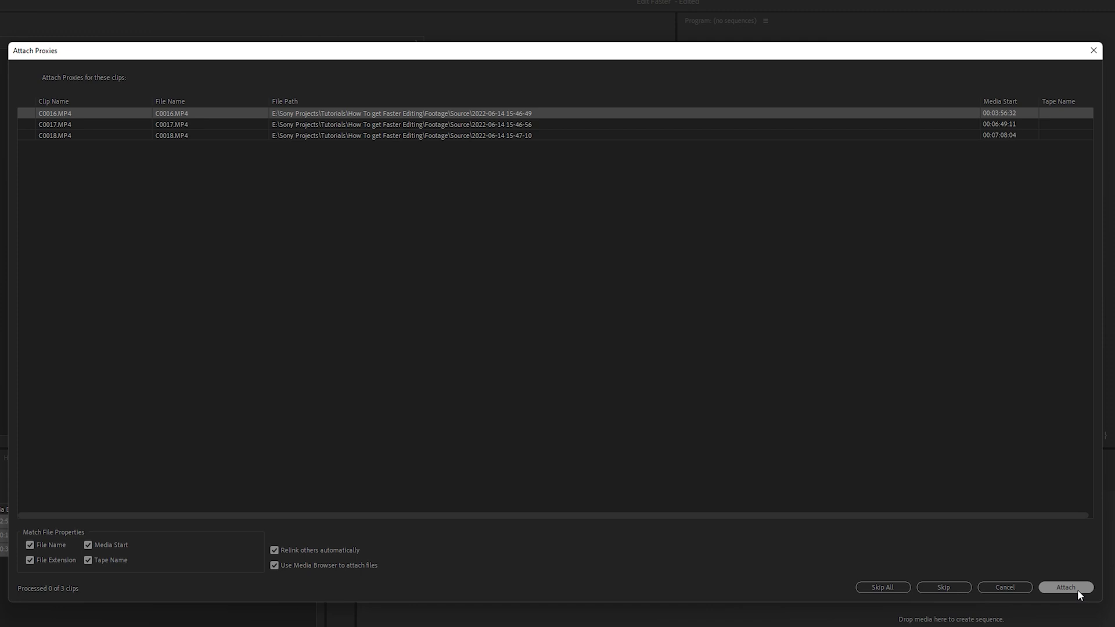
click(1066, 588)
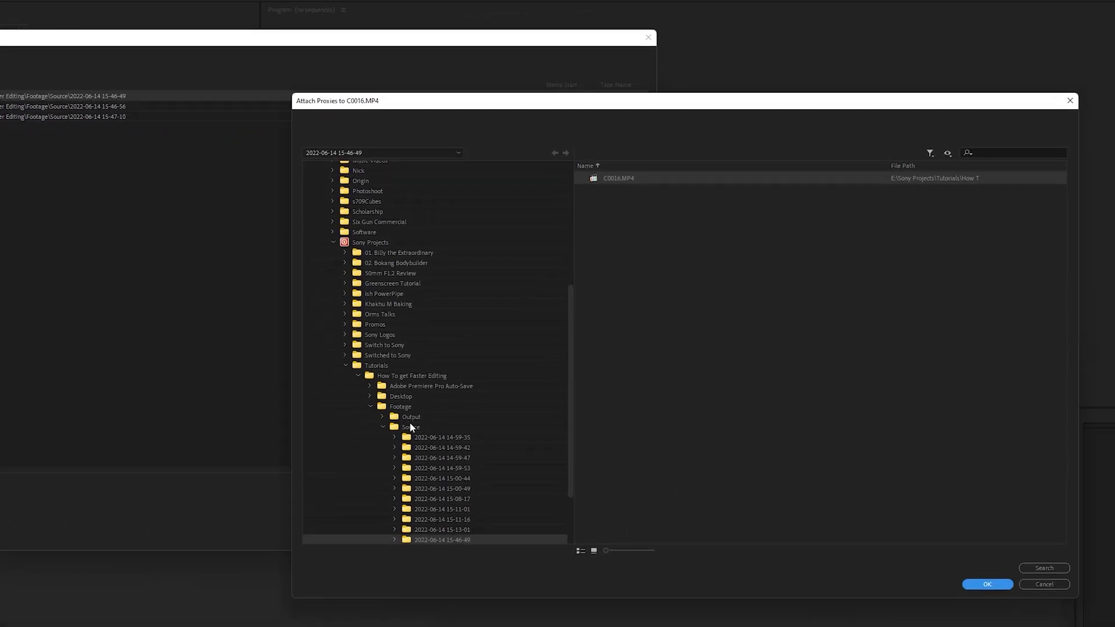
click(407, 418)
click(630, 182)
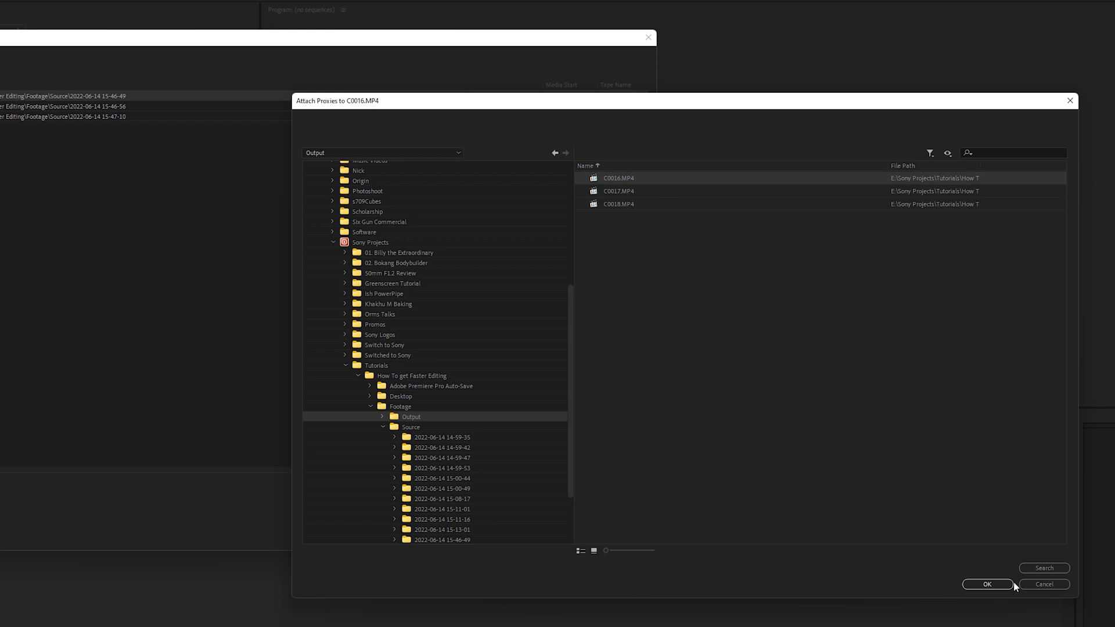
click(987, 584)
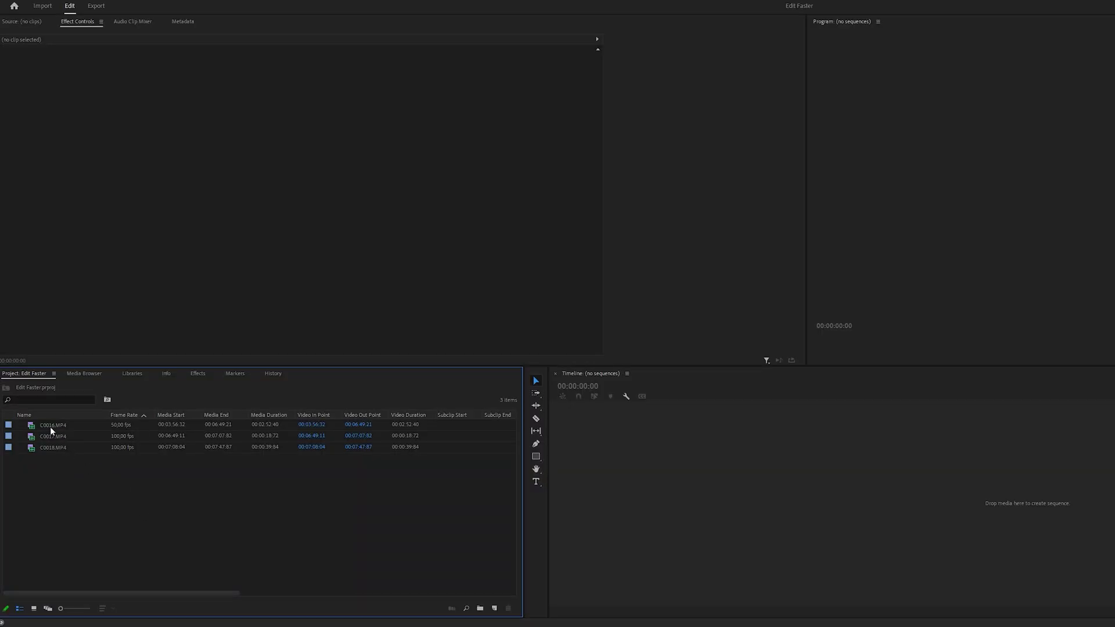
Make a sequence from C0016.MP4 and add Toggle Proxies to the Program monitor controls.
click(51, 429)
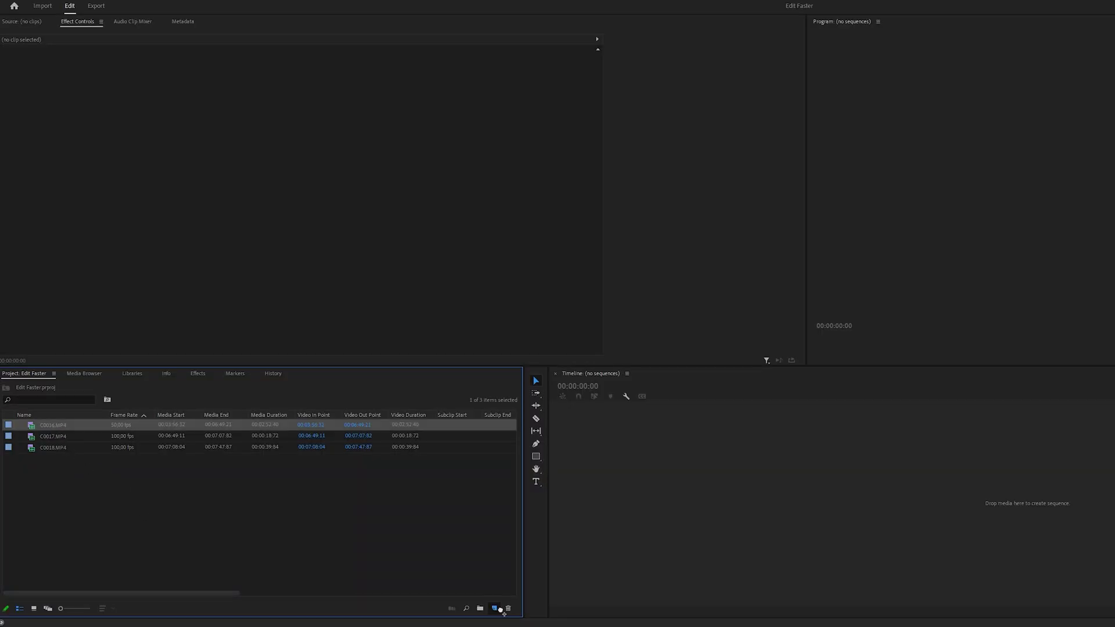
drag(502, 612, 496, 610)
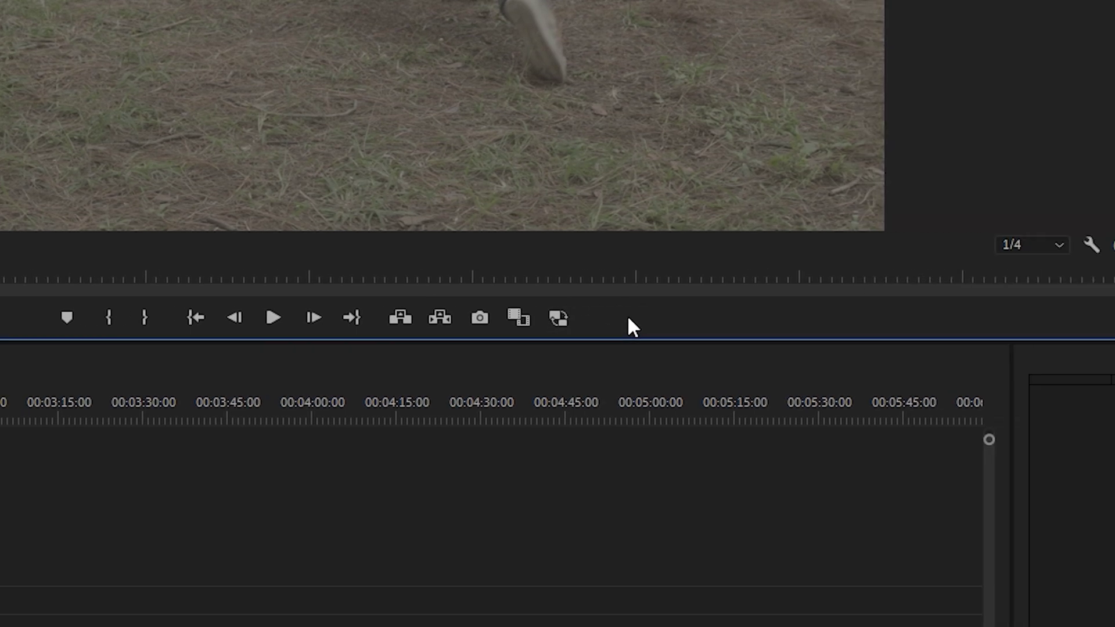
click(1083, 322)
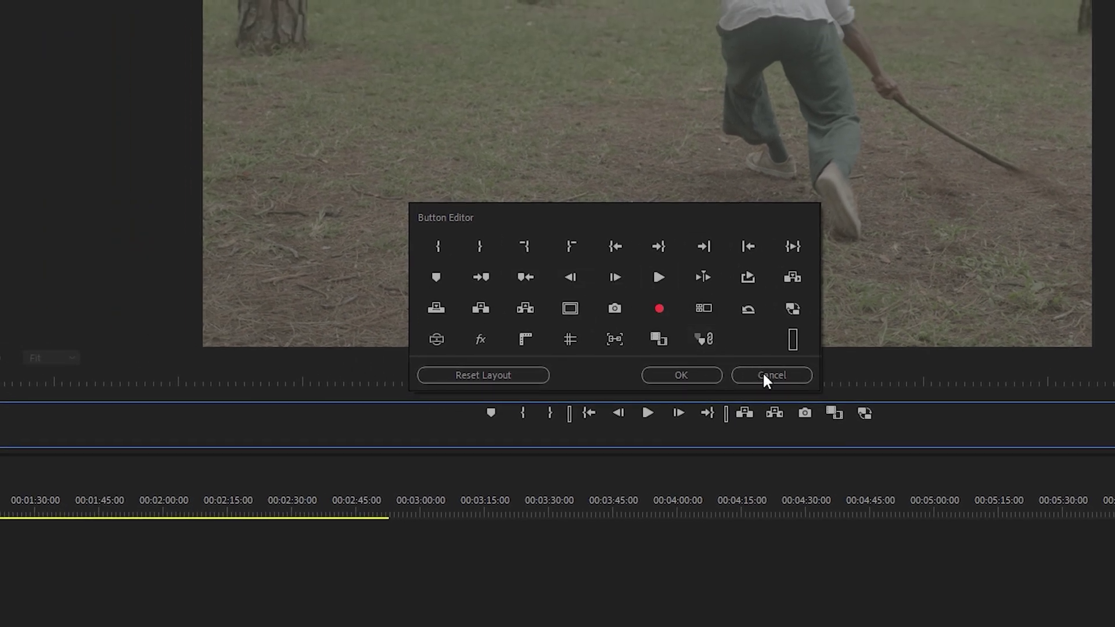
click(764, 375)
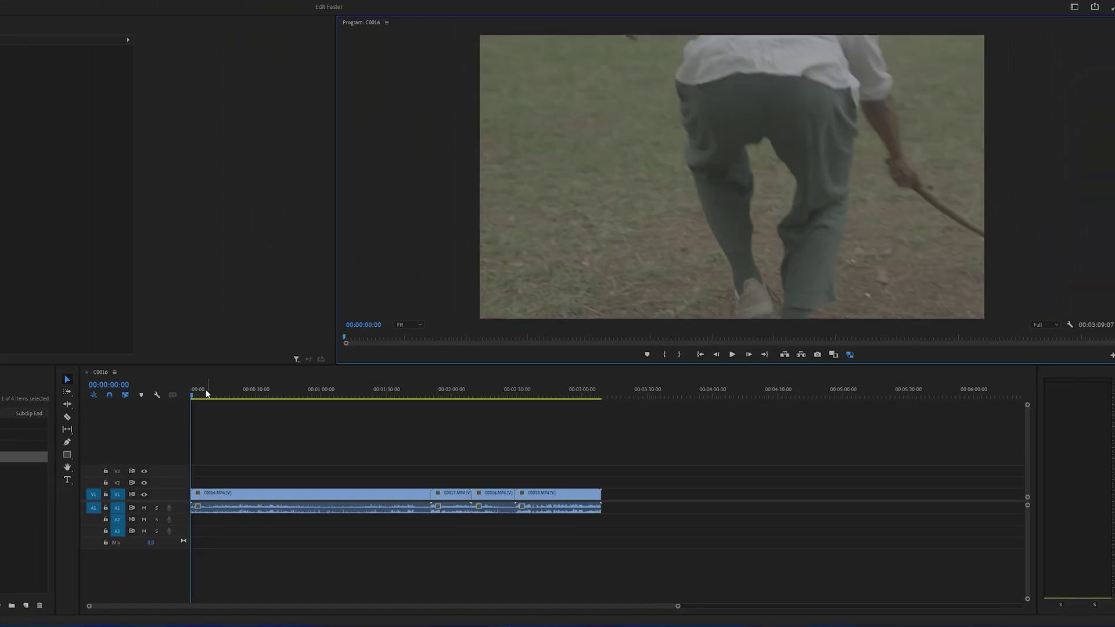
click(277, 398)
drag(276, 400, 273, 398)
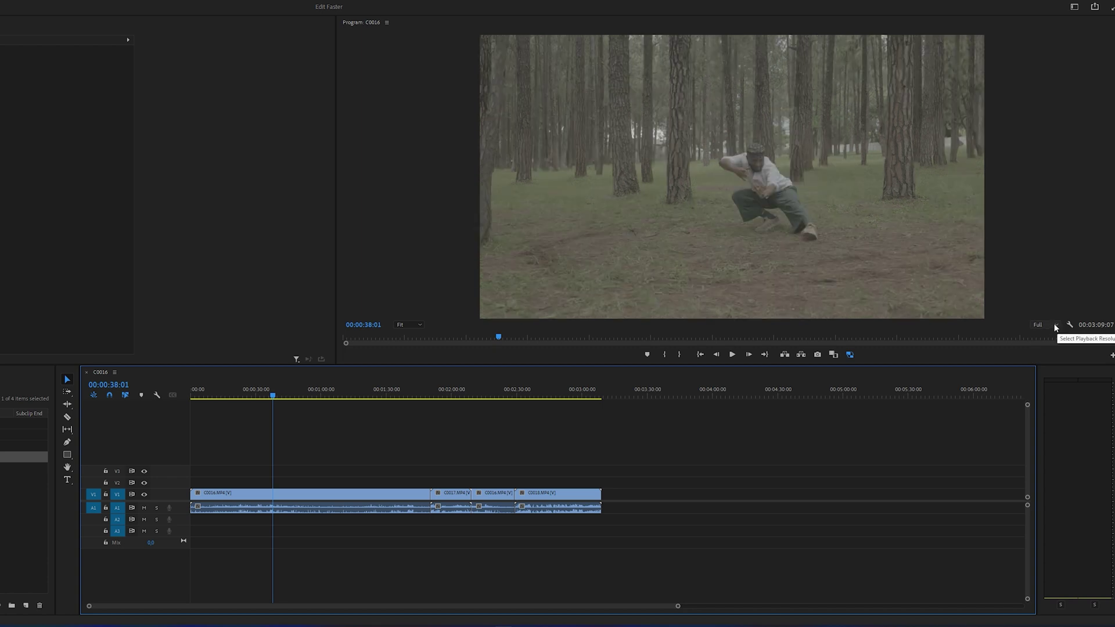
key(space)
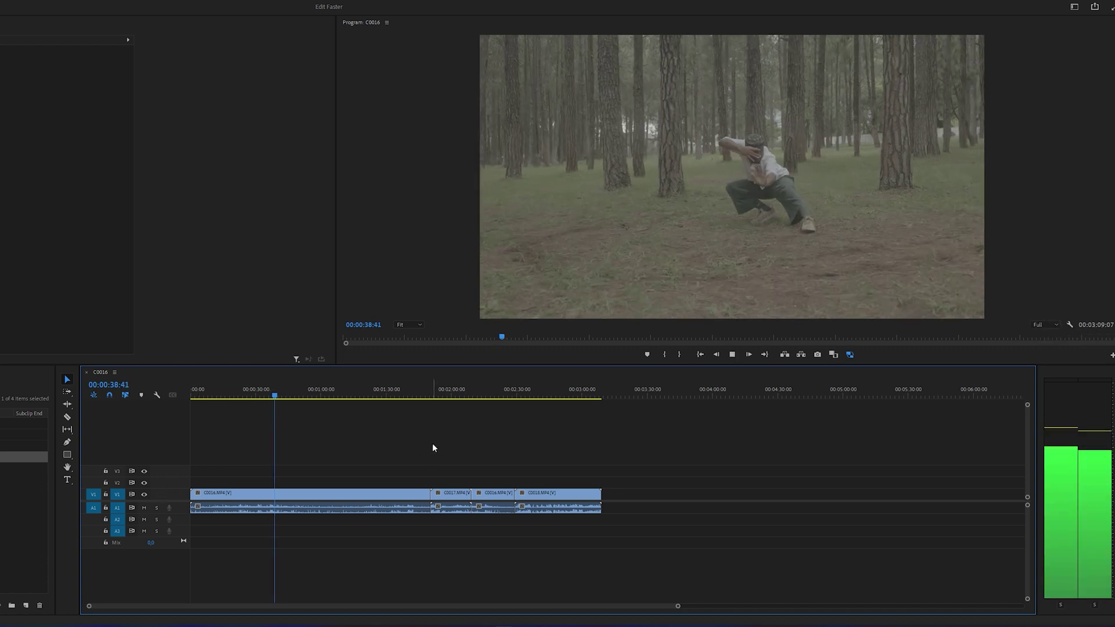
click(491, 394)
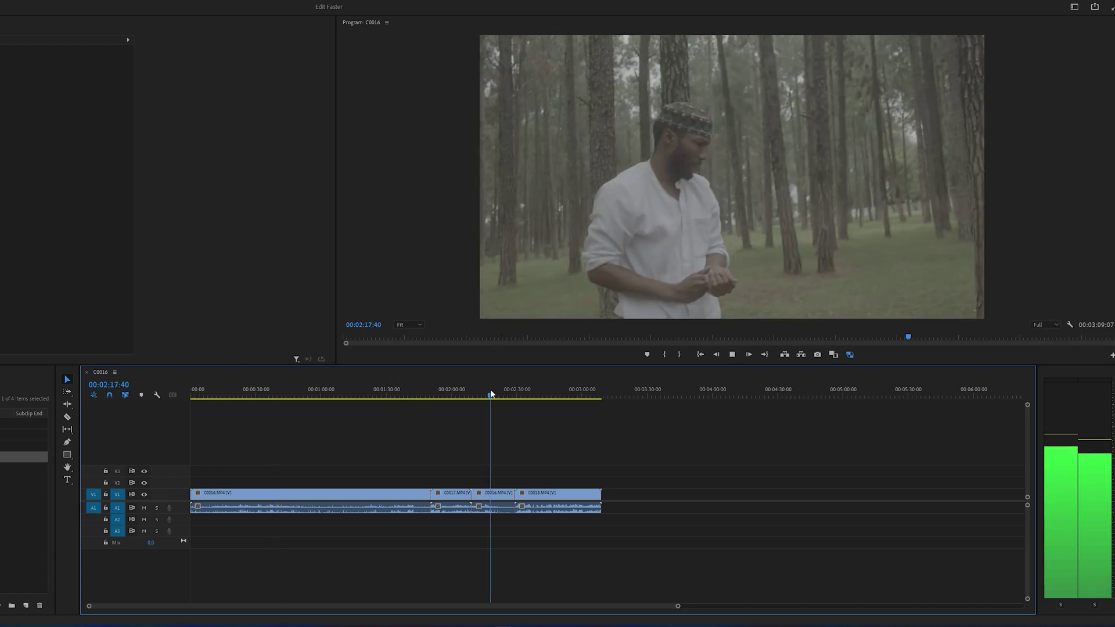
key(space)
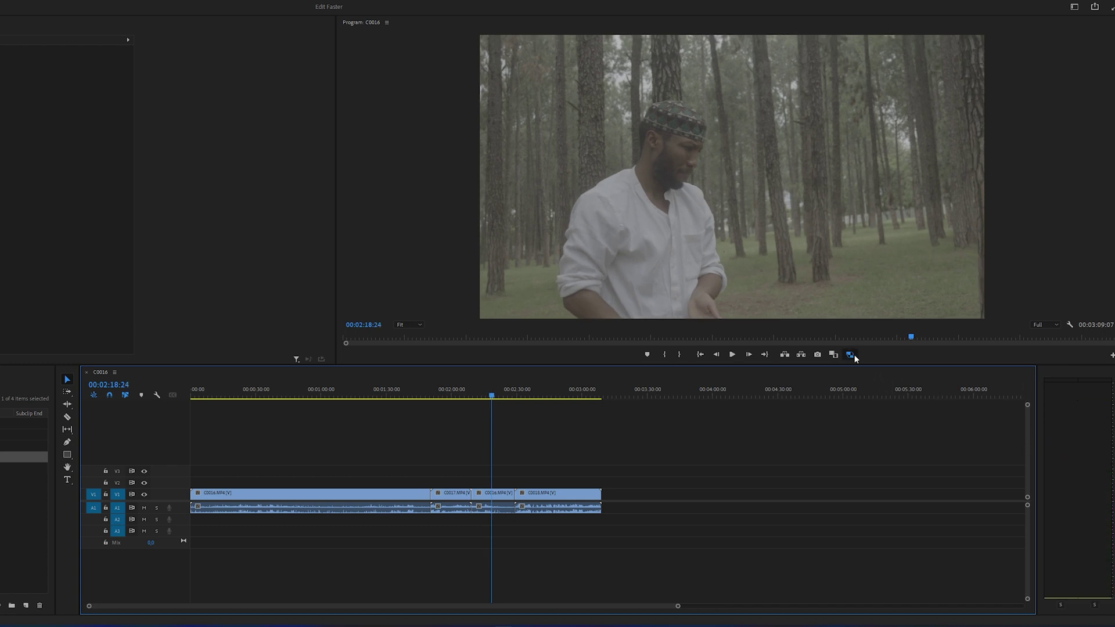